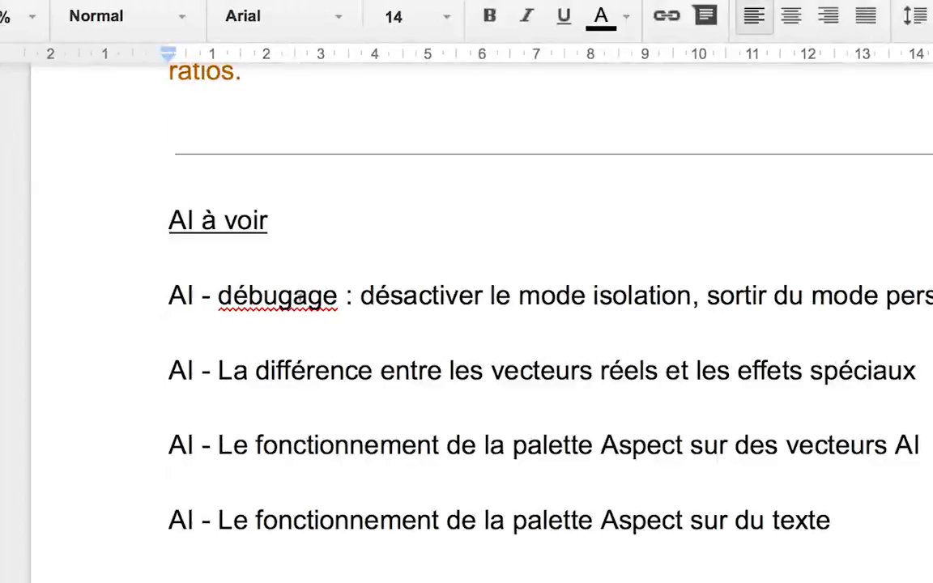
- Highlight the "AI - débuguage : désactiver le mode isolation, sortir du mode perspective" paragraph in the TCFE-plan document
{"action": "left_click", "coordinate": [191, 296]}
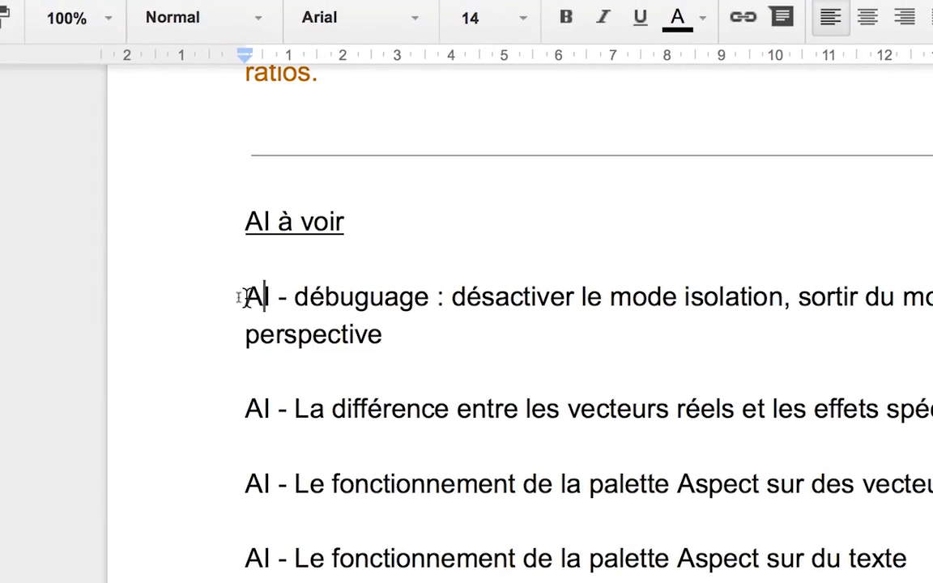
{"action": "left_click_drag", "start_coordinate": [243, 298], "coordinate": [333, 307]}
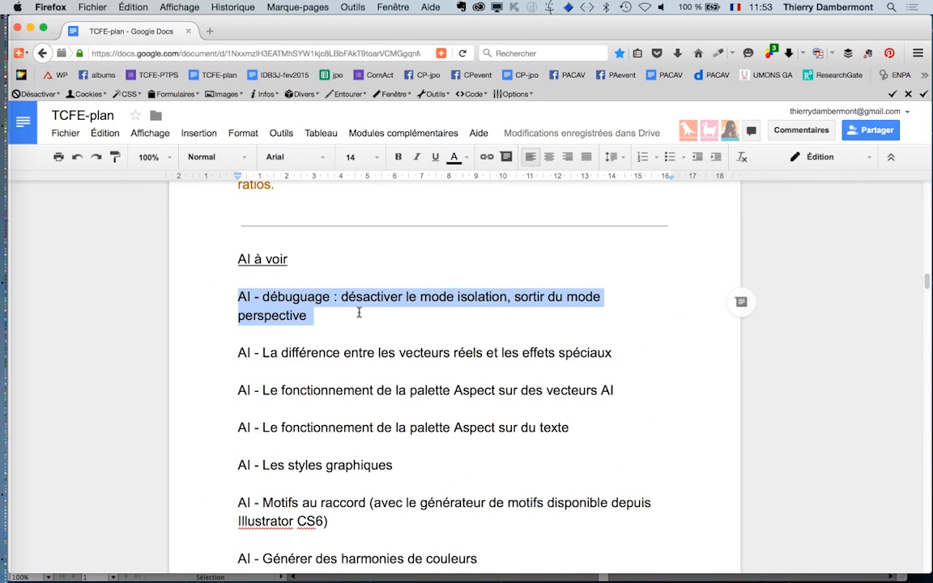
- Switch to Illustrator, move the tools panel next to the orange sun, and display the perspective grid with the Perspective Grid tool
{"action": "key", "text": "super+Tab"}
{"action": "left_click", "coordinate": [371, 310]}
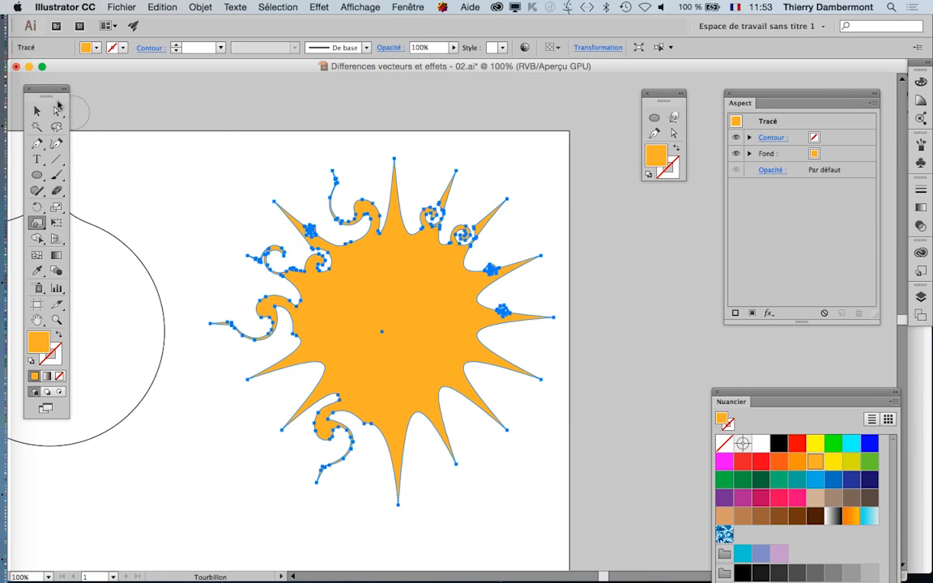
{"action": "left_click_drag", "start_coordinate": [38, 94], "coordinate": [214, 99]}
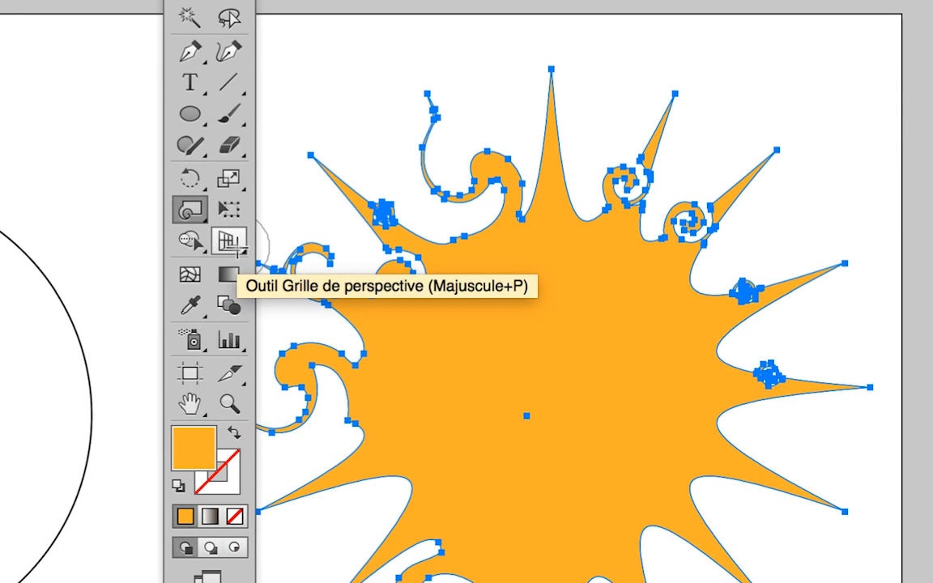
{"action": "left_click", "coordinate": [235, 247]}
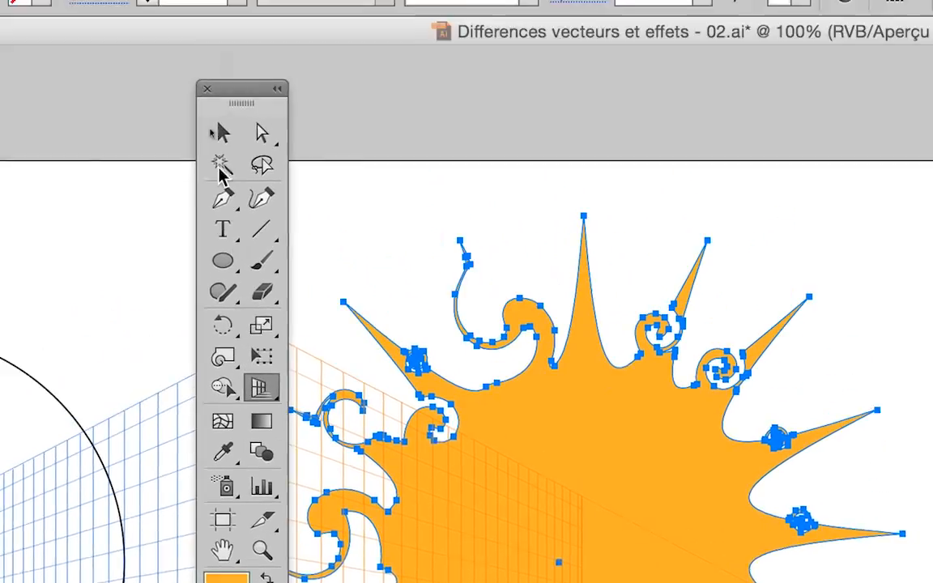
- Deselect the sun with the Selection tool, and hide the perspective grid through its plane widget using the Perspective Grid tool
{"action": "left_click", "coordinate": [223, 156]}
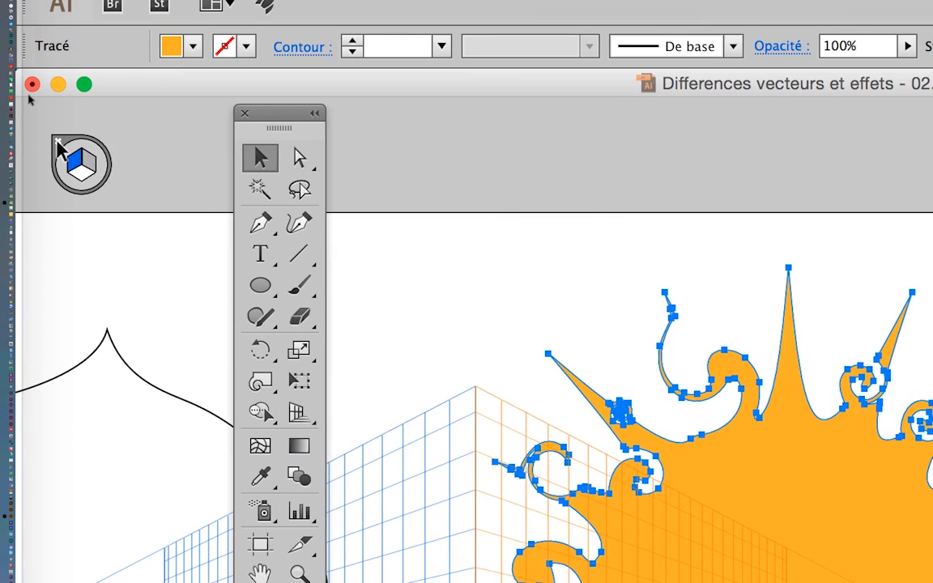
{"action": "key", "text": "super+shift+a"}
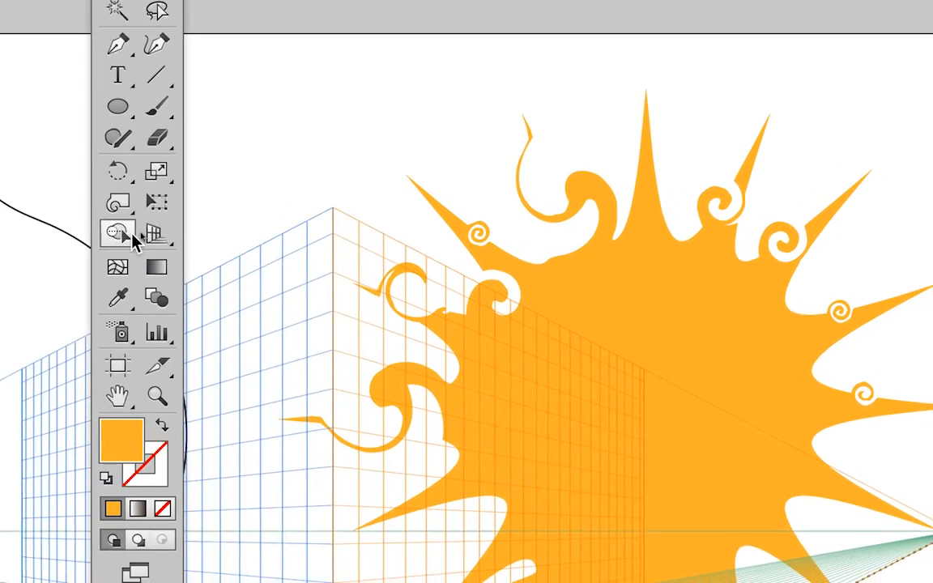
{"action": "left_click", "coordinate": [300, 414]}
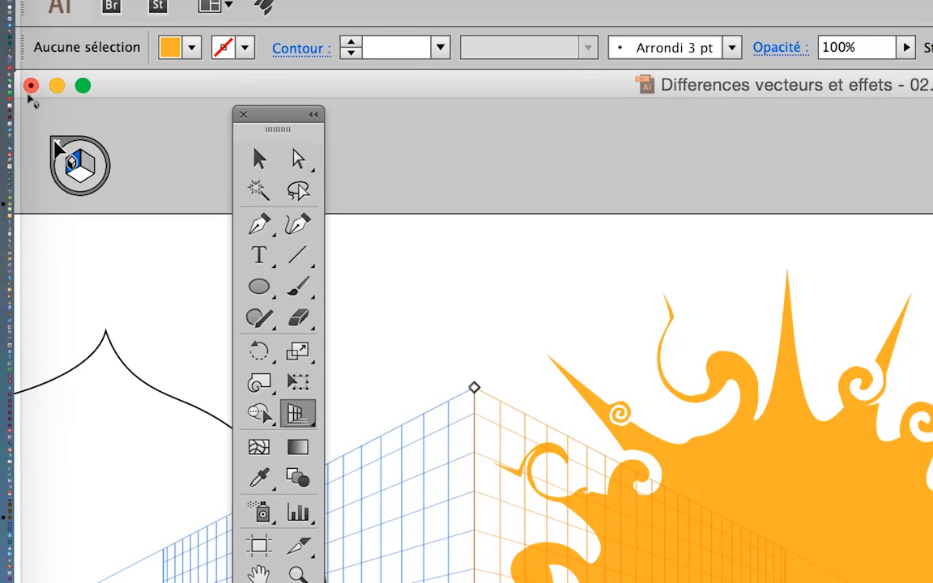
{"action": "left_click", "coordinate": [57, 148]}
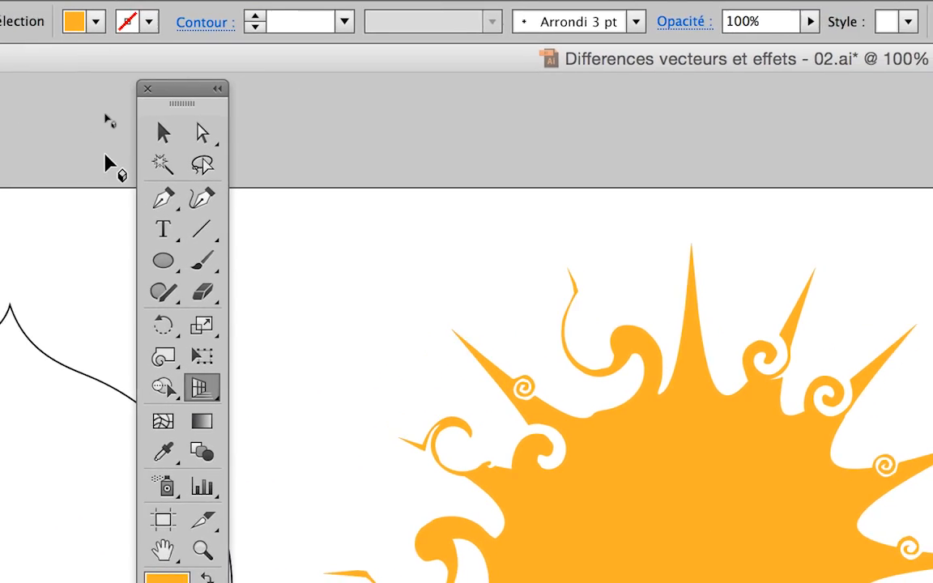
- Display the perspective grid once more, hide it with the plane widget's "Masquer la grille" control, and return to the Selection tool
{"action": "left_click", "coordinate": [260, 155]}
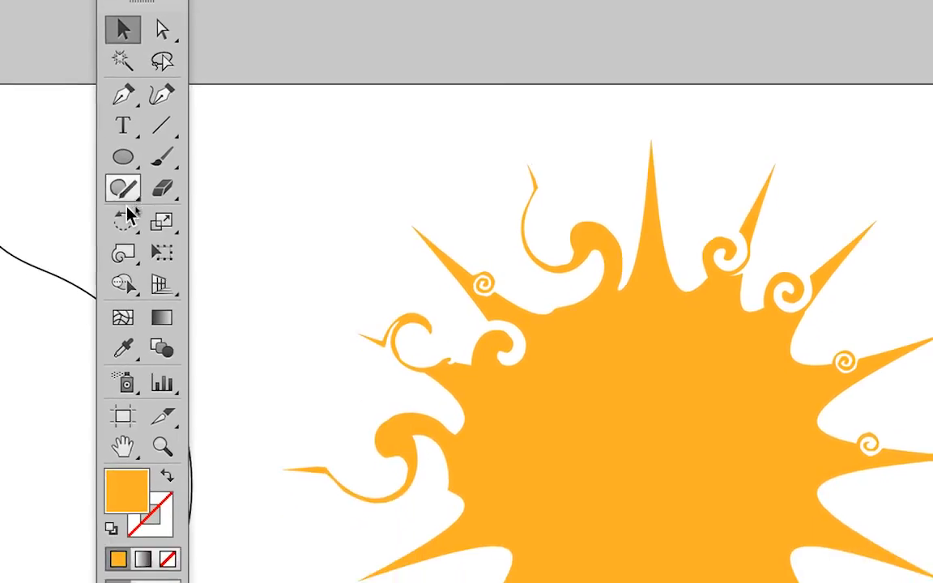
{"action": "left_click", "coordinate": [161, 284]}
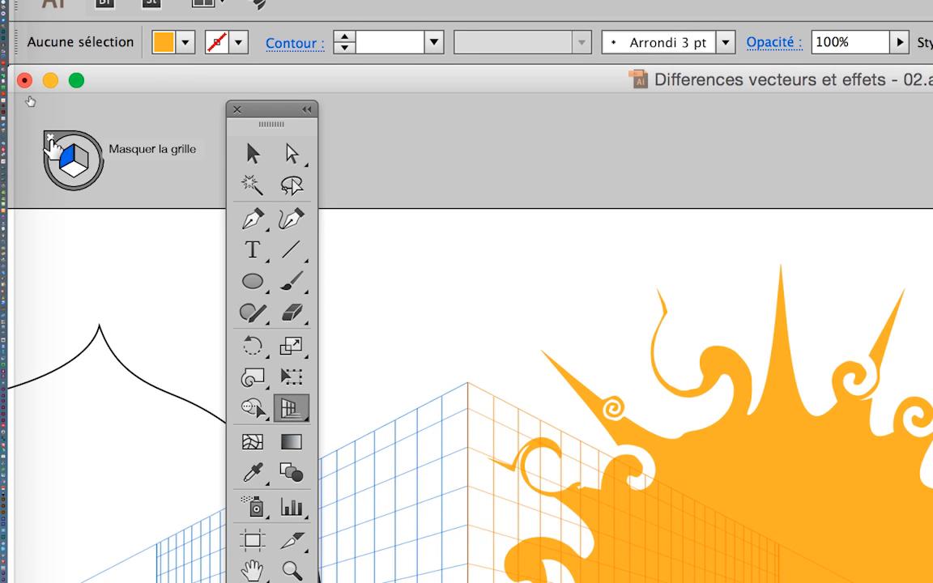
{"action": "left_click", "coordinate": [49, 139]}
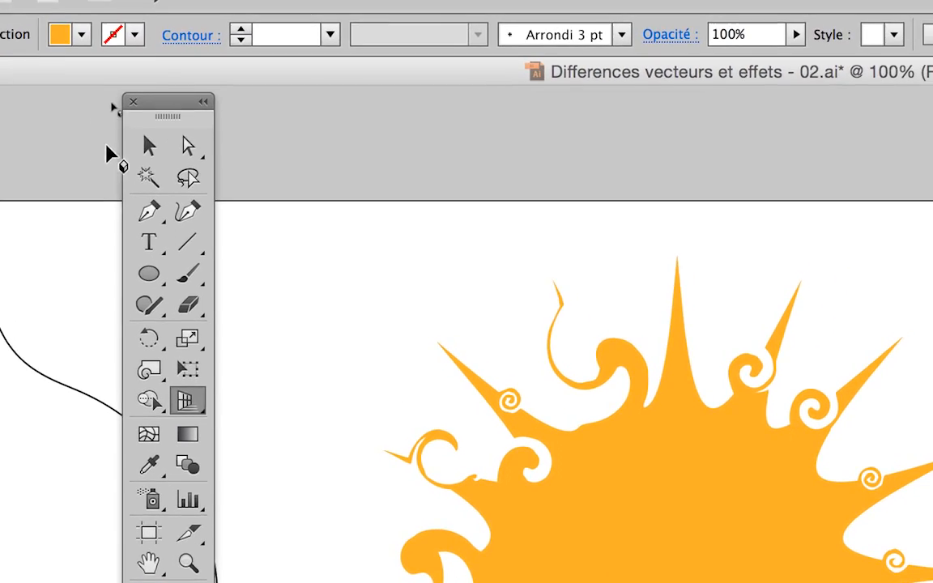
{"action": "left_click", "coordinate": [141, 146]}
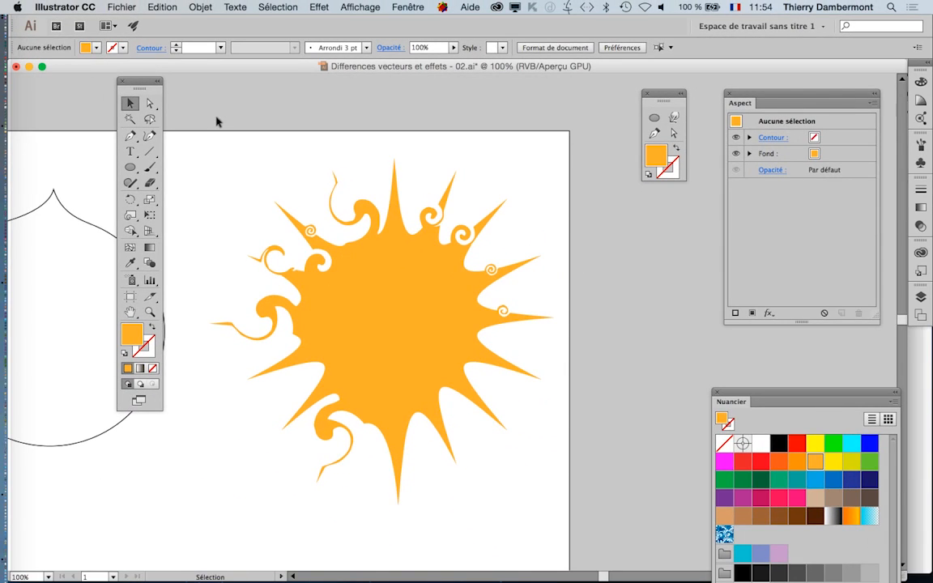
- Place the tools panel between the two shapes and enter isolation mode on the orange sun path
{"action": "left_click", "coordinate": [311, 368]}
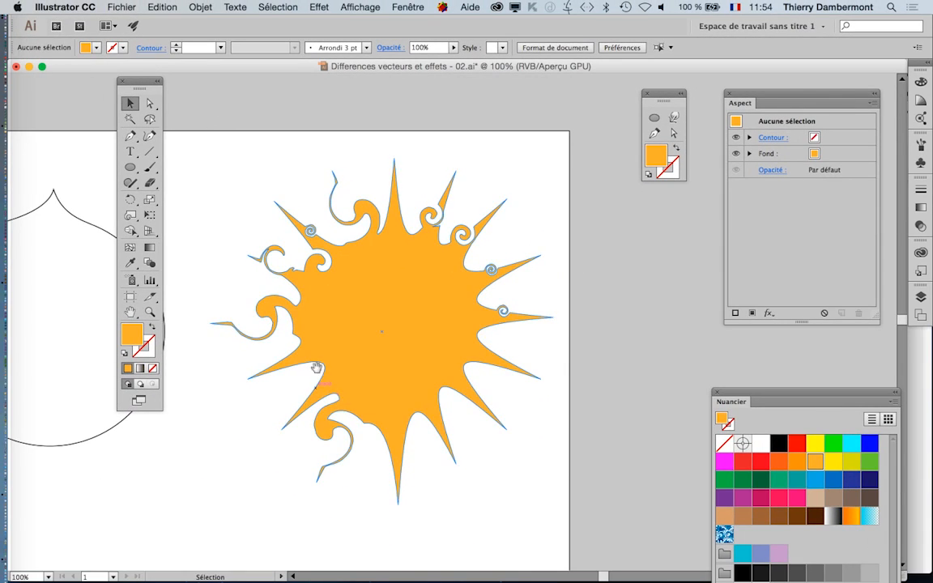
{"action": "left_click_drag", "start_coordinate": [314, 344], "coordinate": [431, 314]}
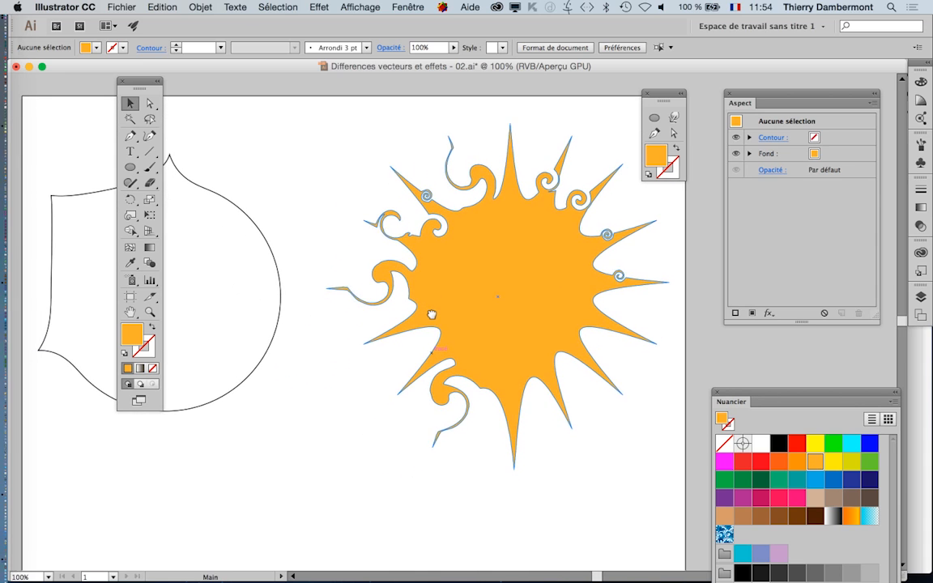
{"action": "left_click", "coordinate": [171, 105]}
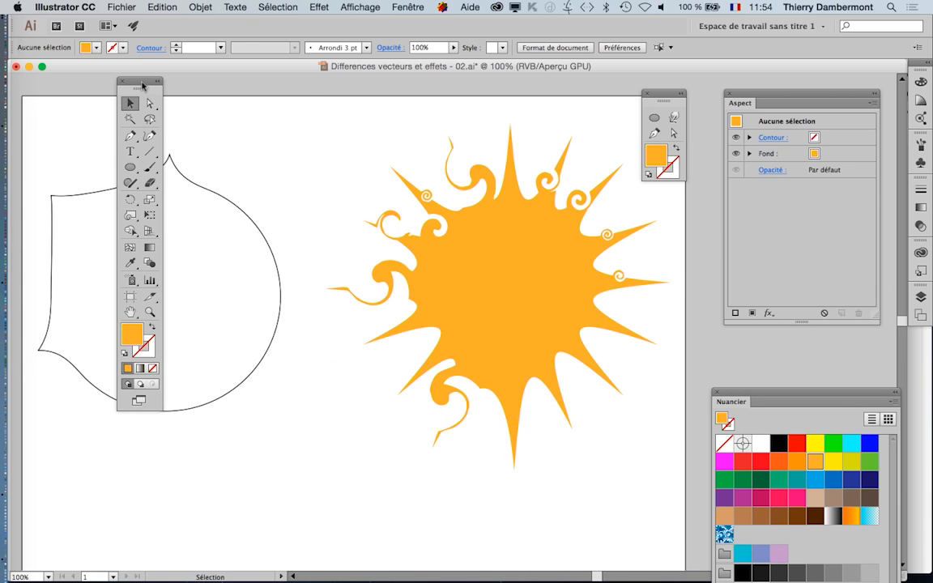
{"action": "left_click_drag", "start_coordinate": [143, 84], "coordinate": [288, 105]}
{"action": "left_click", "coordinate": [473, 241]}
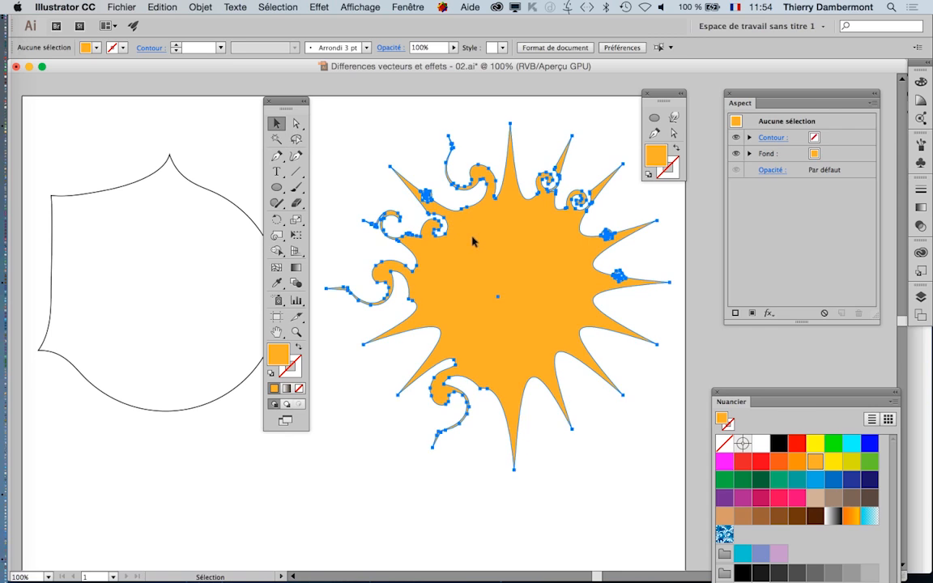
{"action": "double_click", "coordinate": [470, 241]}
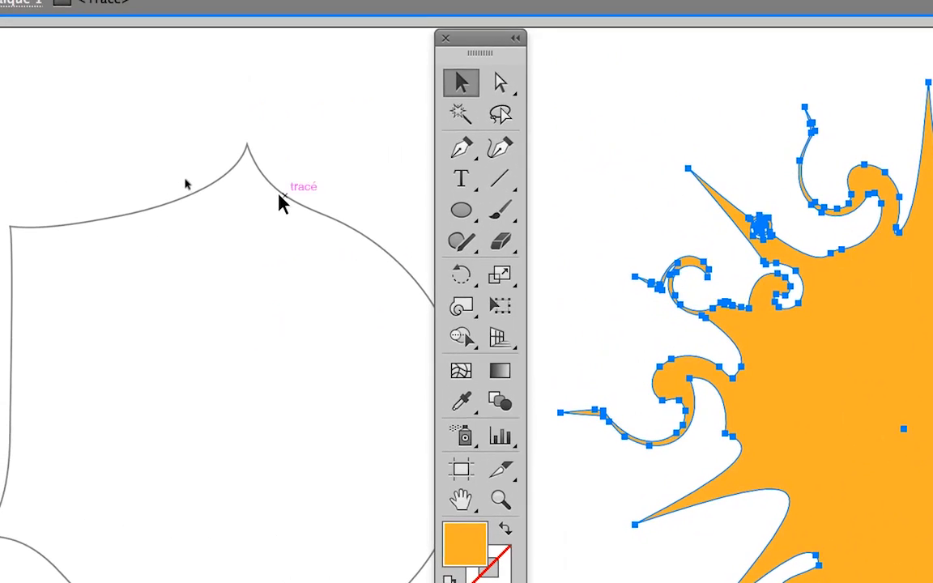
- Try to select the black outlined shape while the sun is isolated, and exit isolation mode completely
{"action": "left_click", "coordinate": [278, 199]}
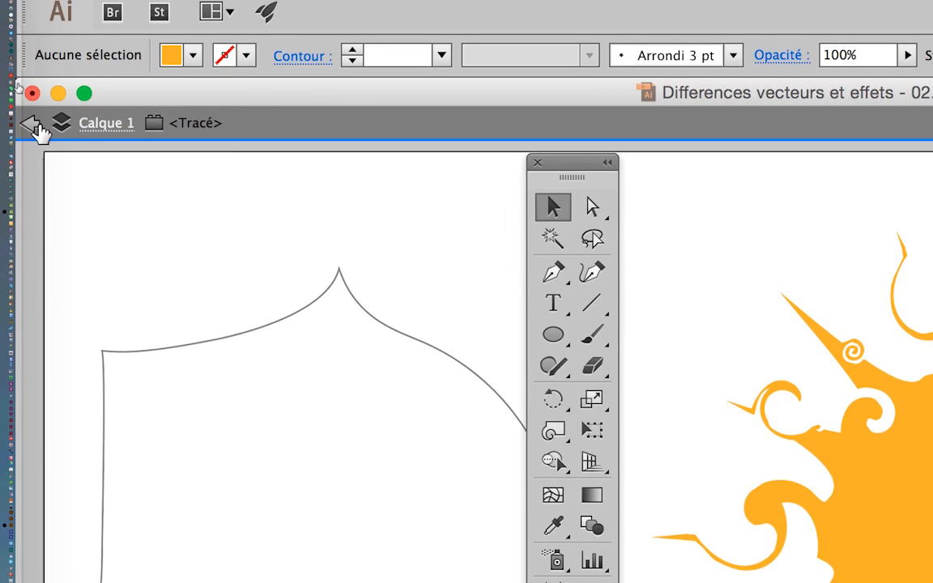
{"action": "left_click", "coordinate": [31, 122]}
{"action": "left_click", "coordinate": [32, 123]}
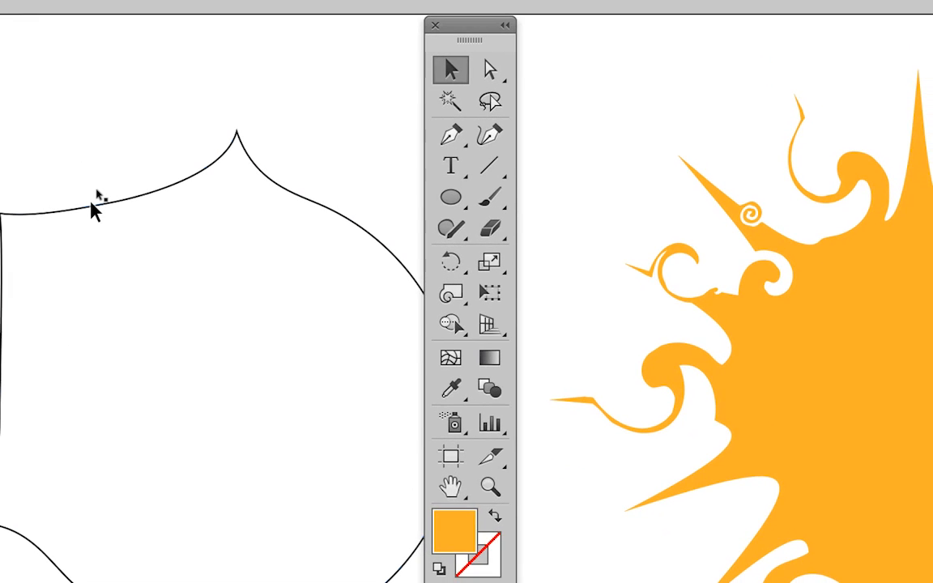
- Isolate the black outlined shape, and leave isolation mode to return to the full artwork
{"action": "left_click", "coordinate": [91, 209]}
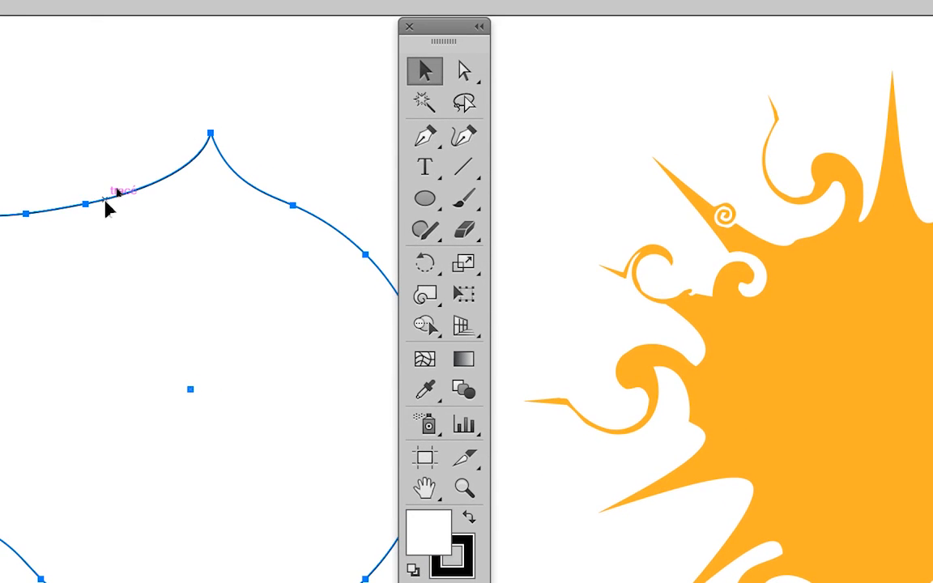
{"action": "double_click", "coordinate": [132, 204]}
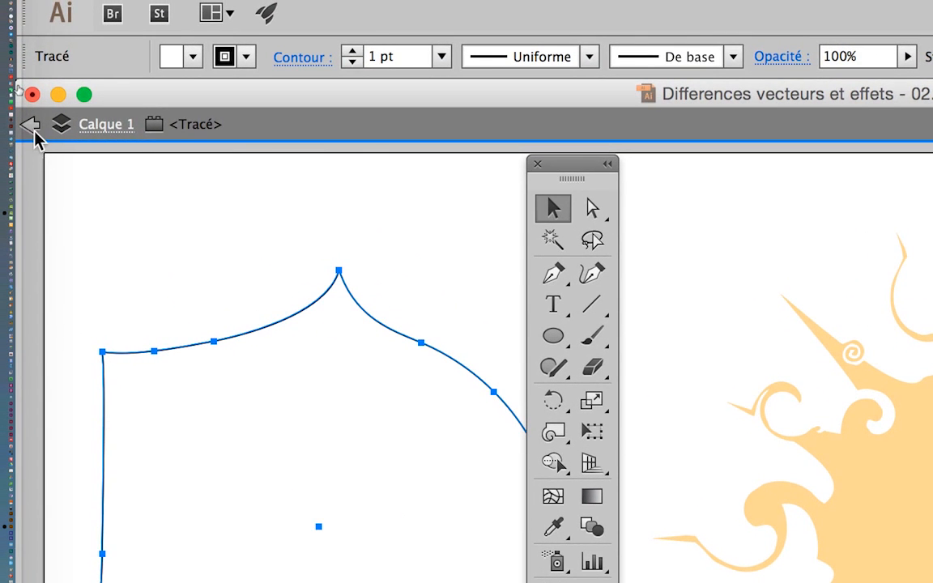
{"action": "left_click", "coordinate": [25, 122]}
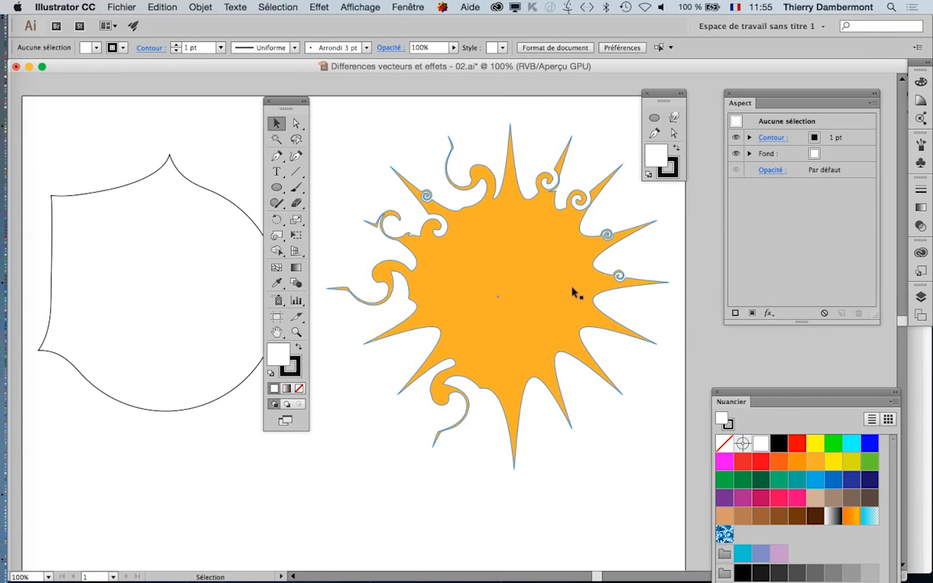
- Move the tools panel off the artboard so that both shapes are unobstructed
{"action": "scroll", "coordinate": [572, 292], "scroll_direction": "down", "scroll_amount": 1}
{"action": "left_click_drag", "start_coordinate": [285, 109], "coordinate": [91, 96]}
{"action": "left_click_drag", "start_coordinate": [405, 255], "coordinate": [343, 221]}
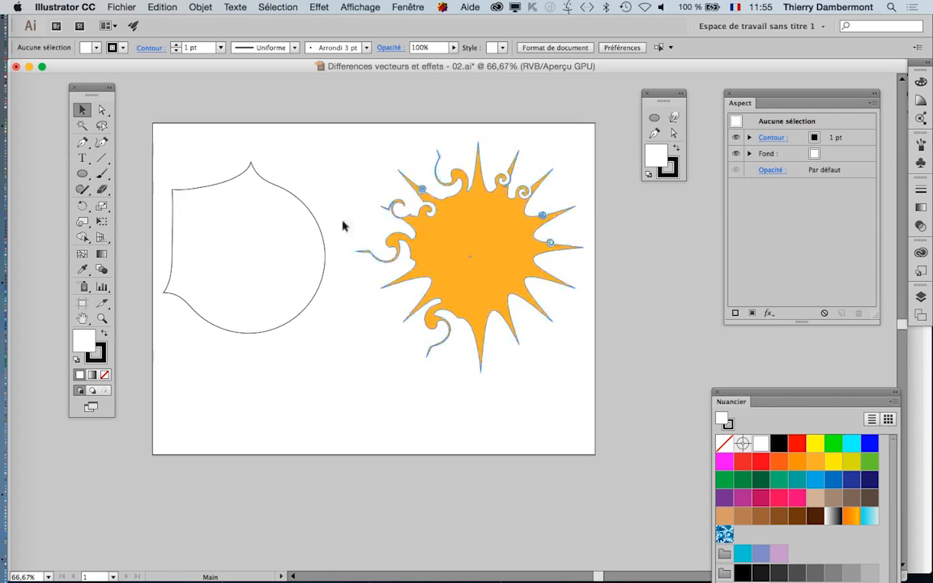
- Select the orange sun and examine its contextual commands, including "Isoler le tracé sélectionné"
{"action": "left_click", "coordinate": [455, 220]}
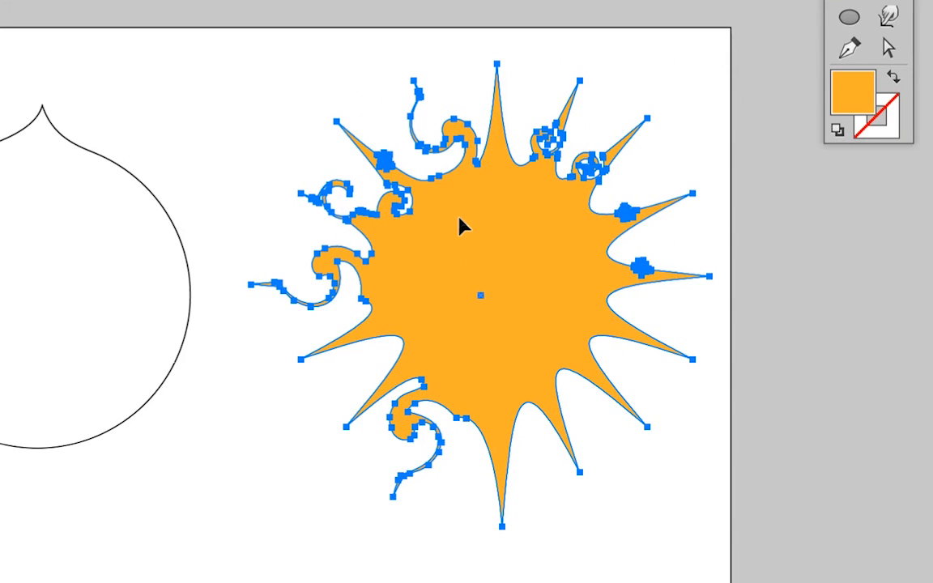
{"action": "right_click", "coordinate": [510, 217]}
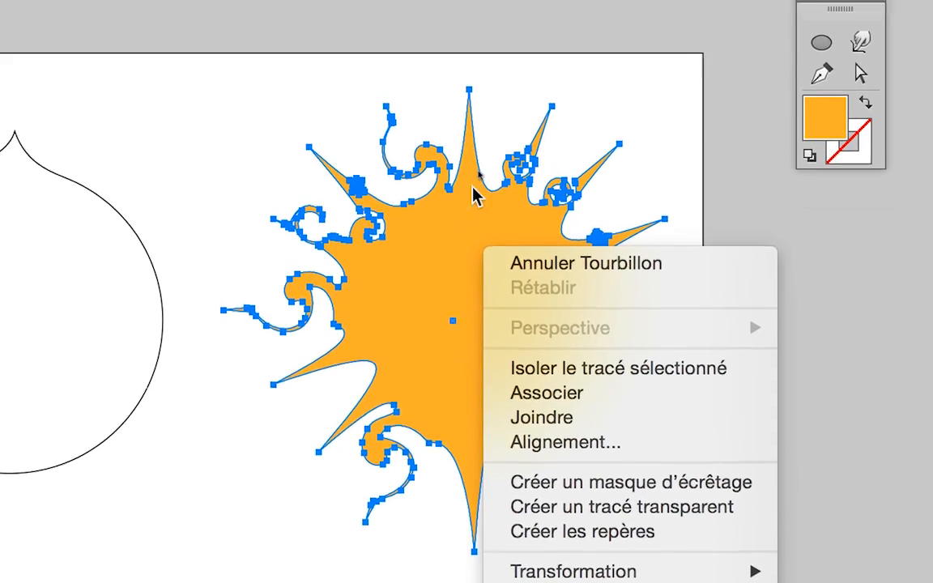
{"action": "key", "text": "Escape"}
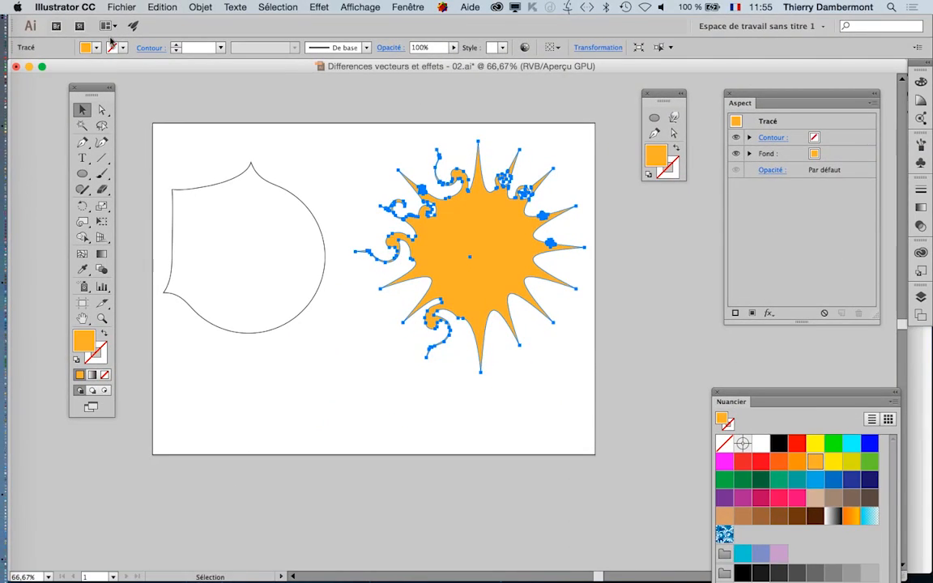
- Disable the "Cliquer deux fois pour isoler" option in the general preferences and apply the change
{"action": "left_click", "coordinate": [65, 7]}
{"action": "mouse_move", "coordinate": [150, 43]}
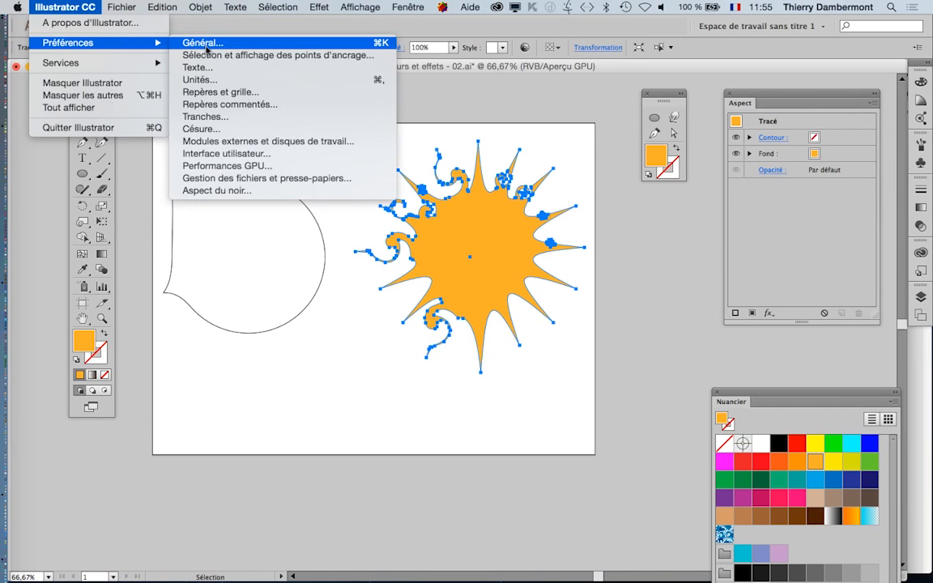
{"action": "left_click", "coordinate": [206, 48]}
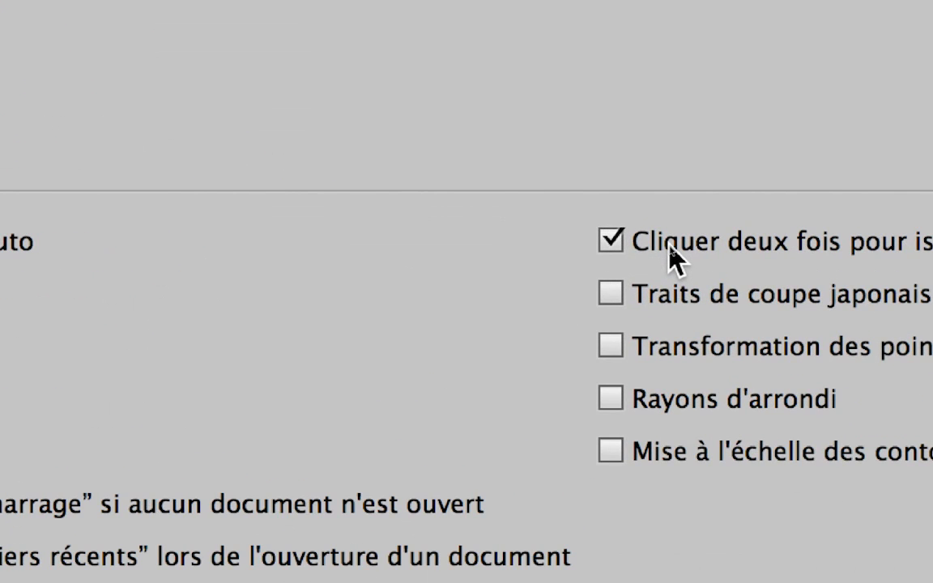
{"action": "left_click", "coordinate": [863, 231]}
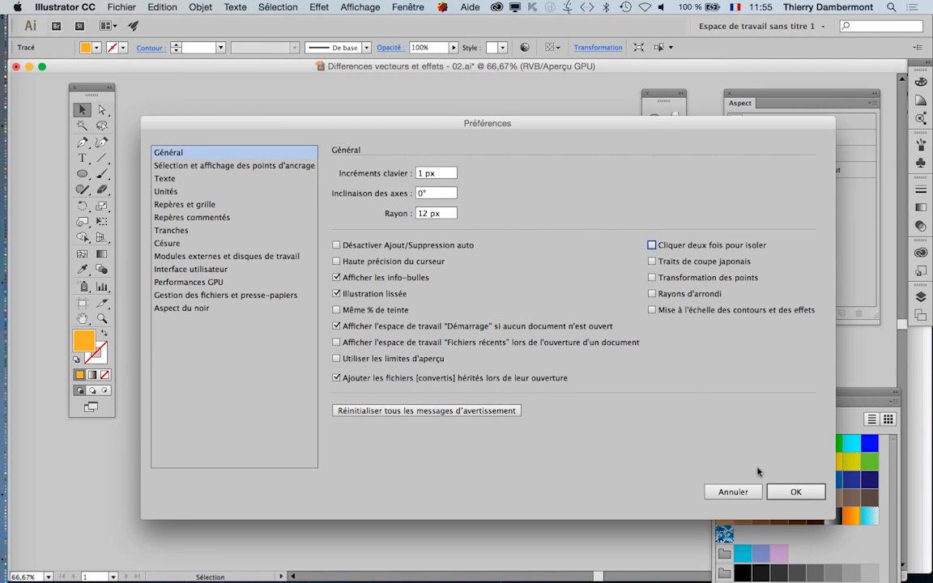
{"action": "left_click", "coordinate": [790, 493]}
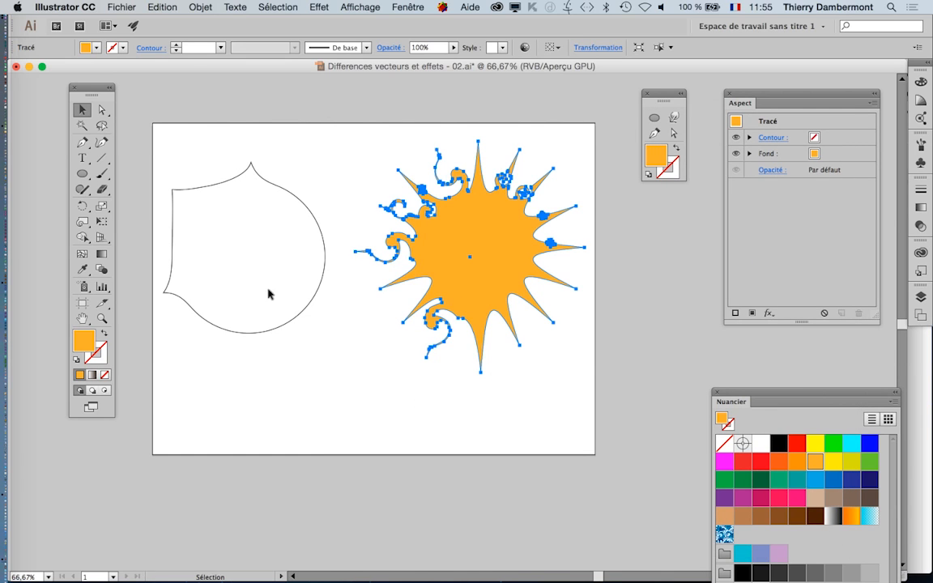
- Switch back to the TCFE-plan document in Firefox and highlight the phrase "sortir du mode perspective"
{"action": "key", "text": "super+Tab"}
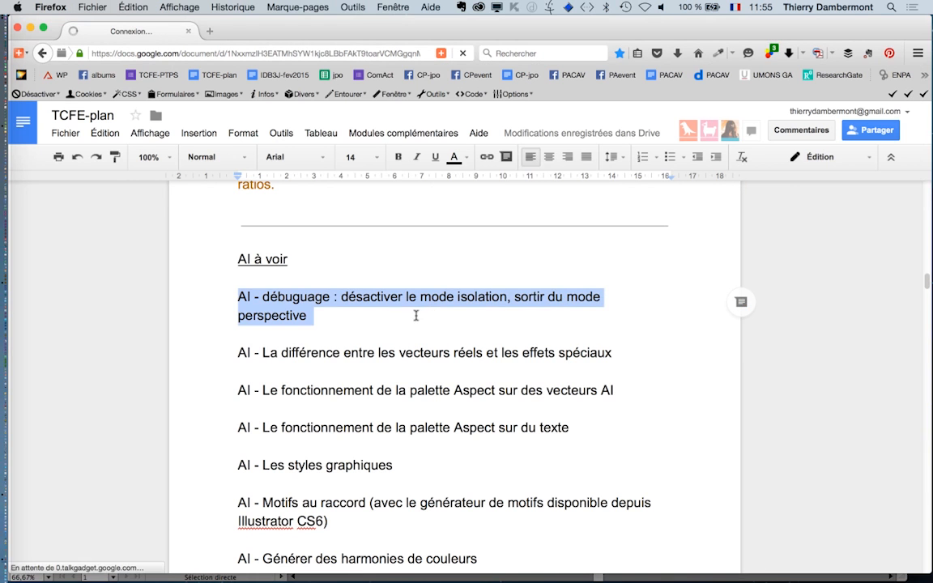
{"action": "left_click", "coordinate": [319, 316]}
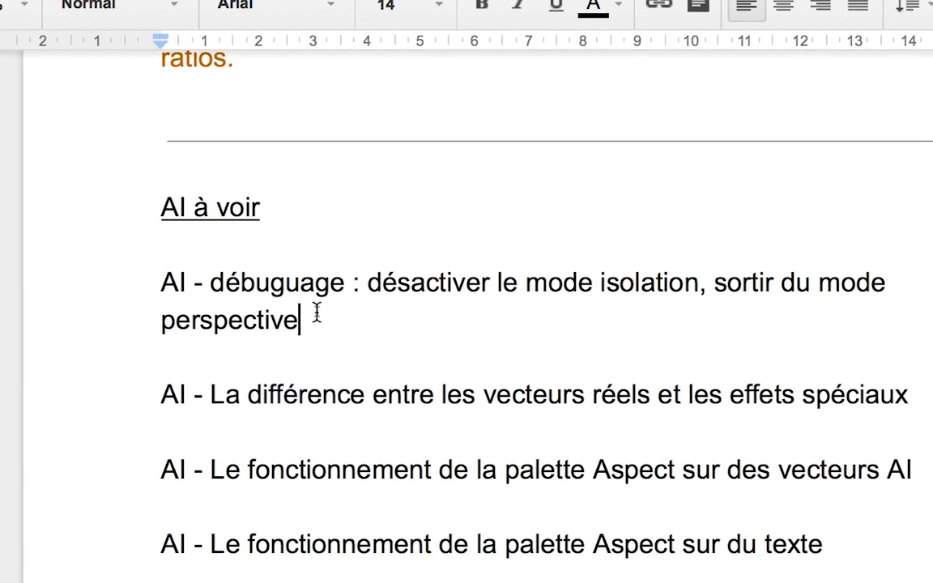
{"action": "double_click", "coordinate": [375, 317]}
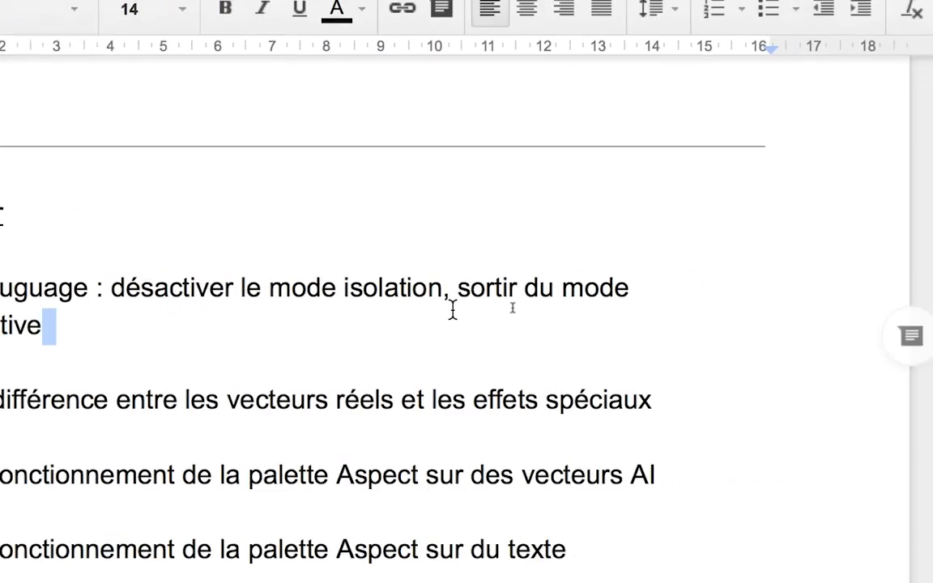
{"action": "left_click", "coordinate": [663, 285], "text": "shift"}
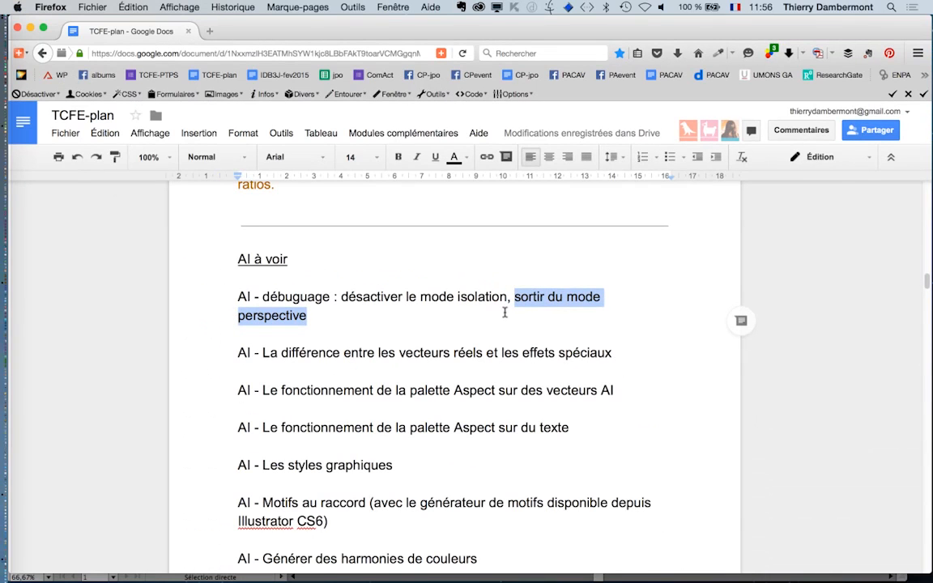
- Colour the text "débuguage : désactiver le mode isolation, sortir du mode perspective" blue, excluding its "AI -" prefix
{"action": "left_click", "coordinate": [505, 313]}
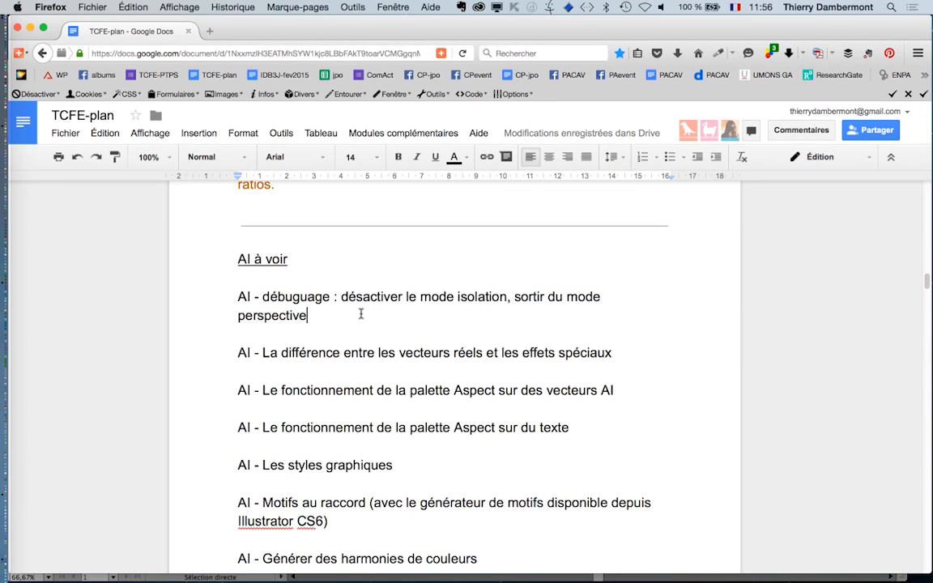
{"action": "left_click", "coordinate": [226, 298], "text": "shift"}
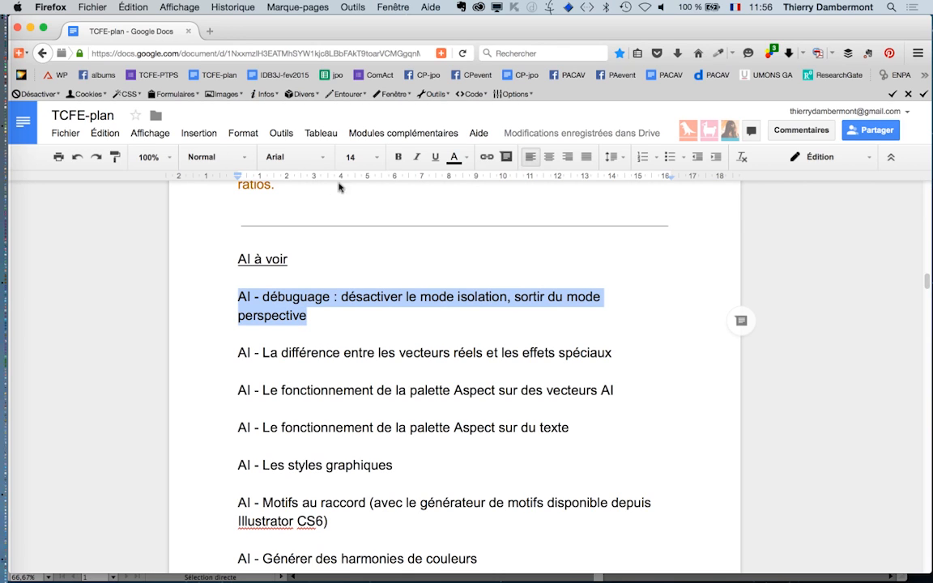
{"action": "left_click", "coordinate": [326, 297]}
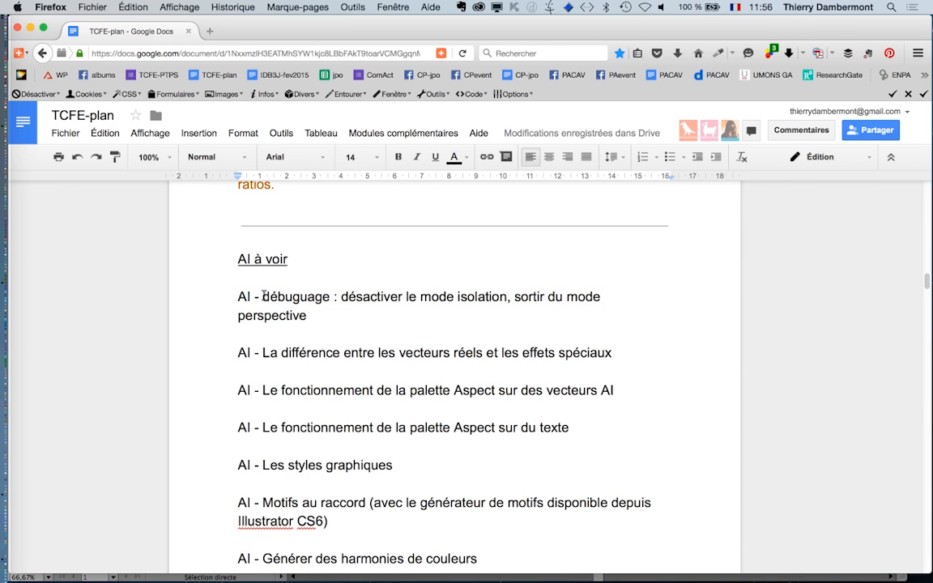
{"action": "left_click_drag", "start_coordinate": [264, 296], "coordinate": [306, 315]}
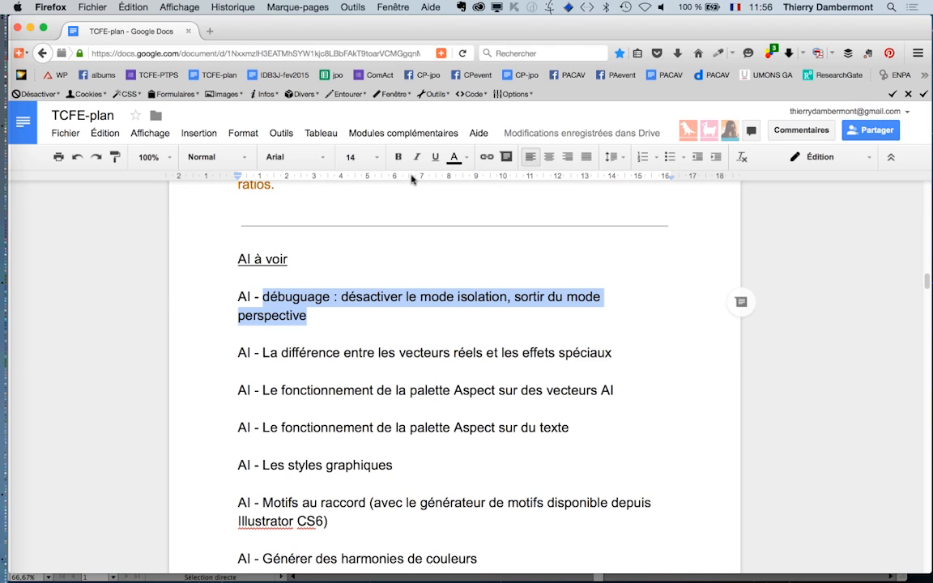
{"action": "left_click", "coordinate": [454, 156]}
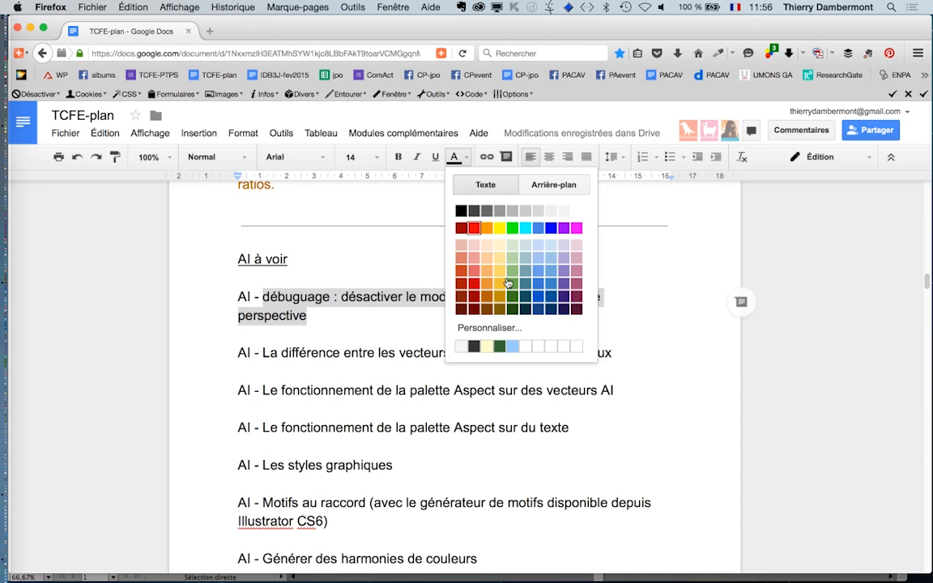
{"action": "left_click", "coordinate": [538, 282]}
{"action": "left_click", "coordinate": [396, 335]}
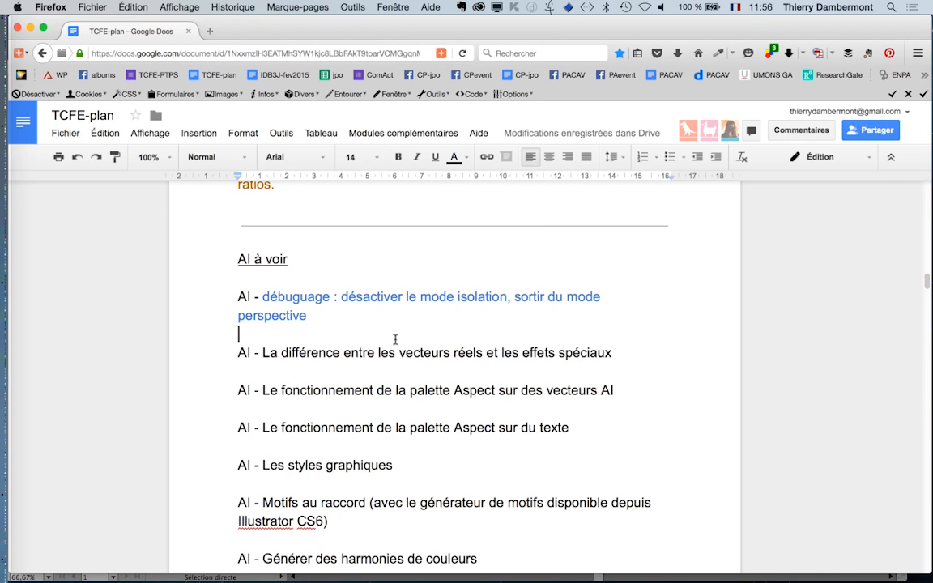
- Apply the same blue text colour to "La différence entre les vecteurs réels et les effets spéciaux", excluding its "AI -" prefix
{"action": "left_click_drag", "start_coordinate": [262, 353], "coordinate": [609, 349]}
{"action": "left_click", "coordinate": [456, 157]}
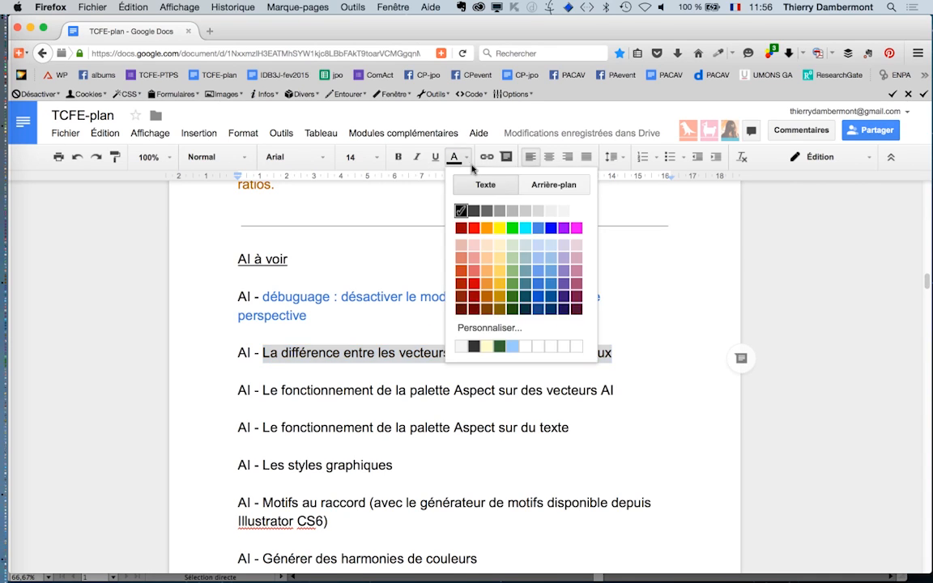
{"action": "left_click", "coordinate": [538, 288]}
{"action": "key", "text": "Down"}
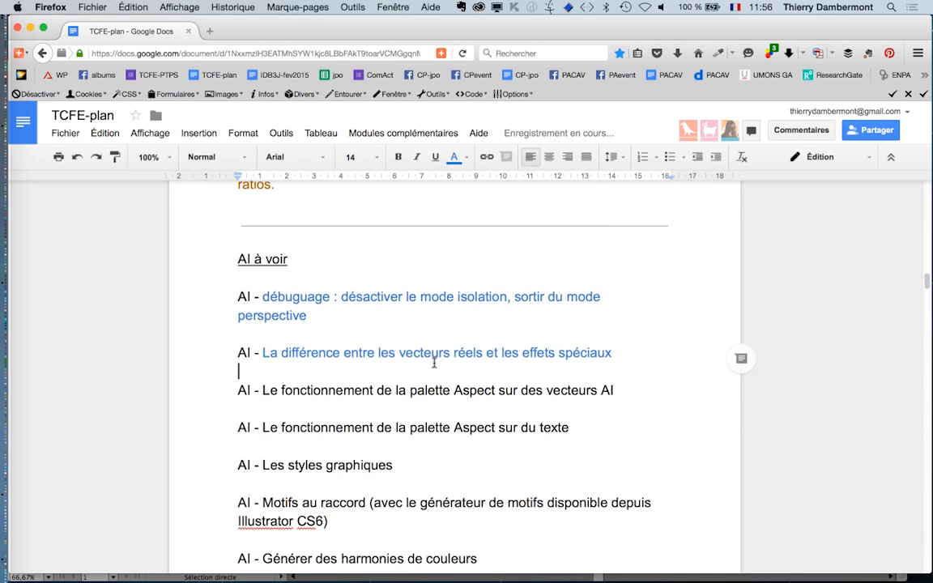
{"action": "left_click", "coordinate": [378, 390]}
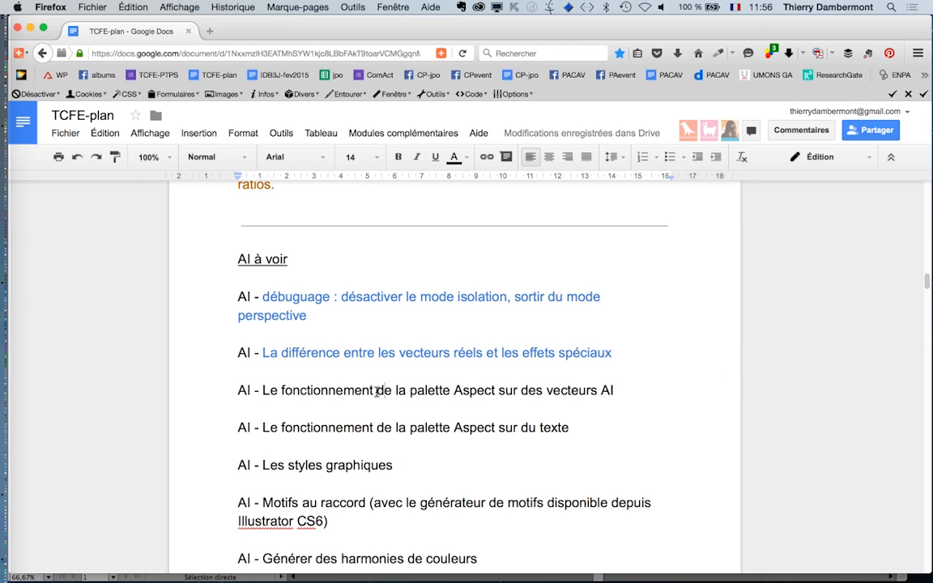
{"action": "scroll", "coordinate": [375, 391], "scroll_direction": "down", "scroll_amount": 2}
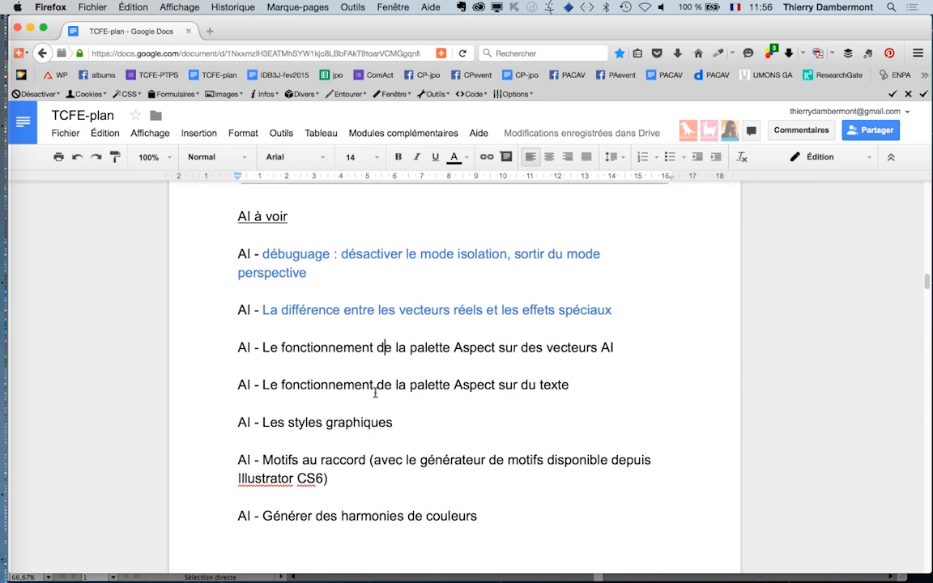
{"action": "scroll", "coordinate": [375, 394], "scroll_direction": "down", "scroll_amount": 1}
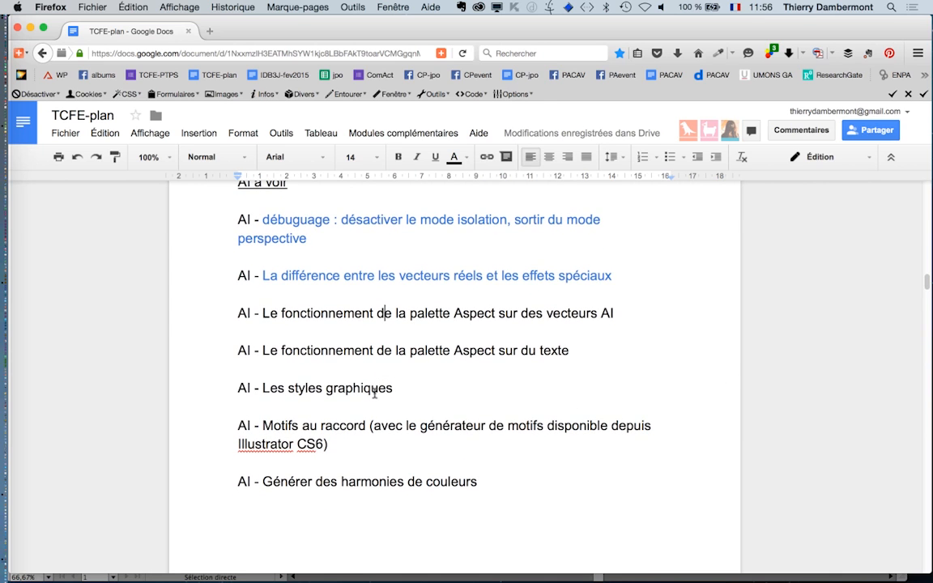